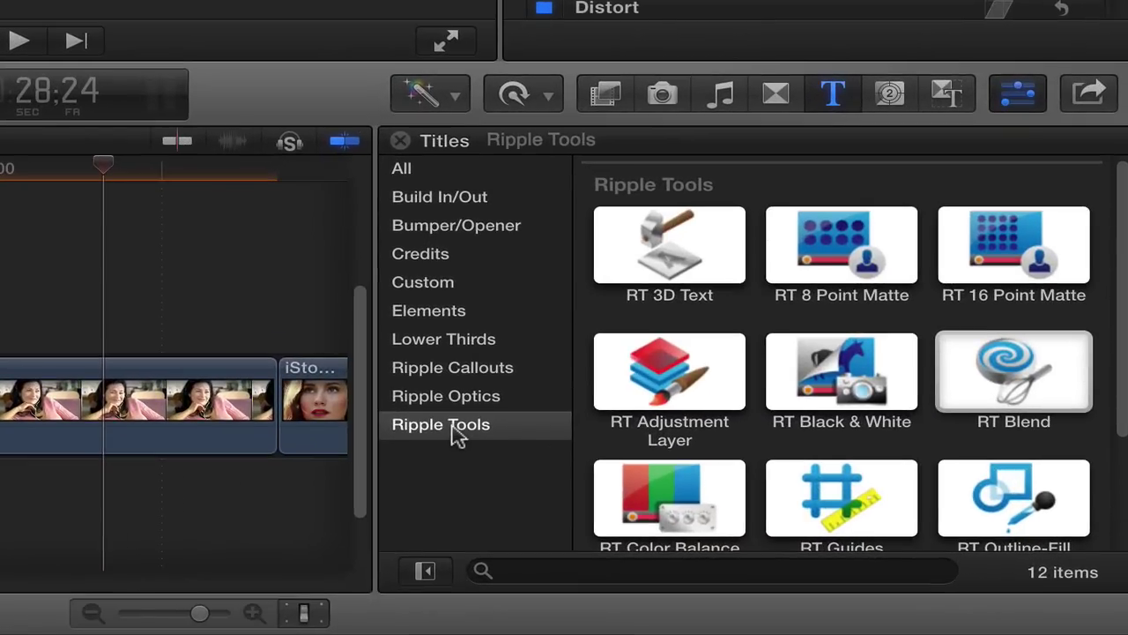
- Select the RT Blend title in the Ripple Tools category of the Titles browser
{"action": "left_click", "coordinate": [1005, 386]}
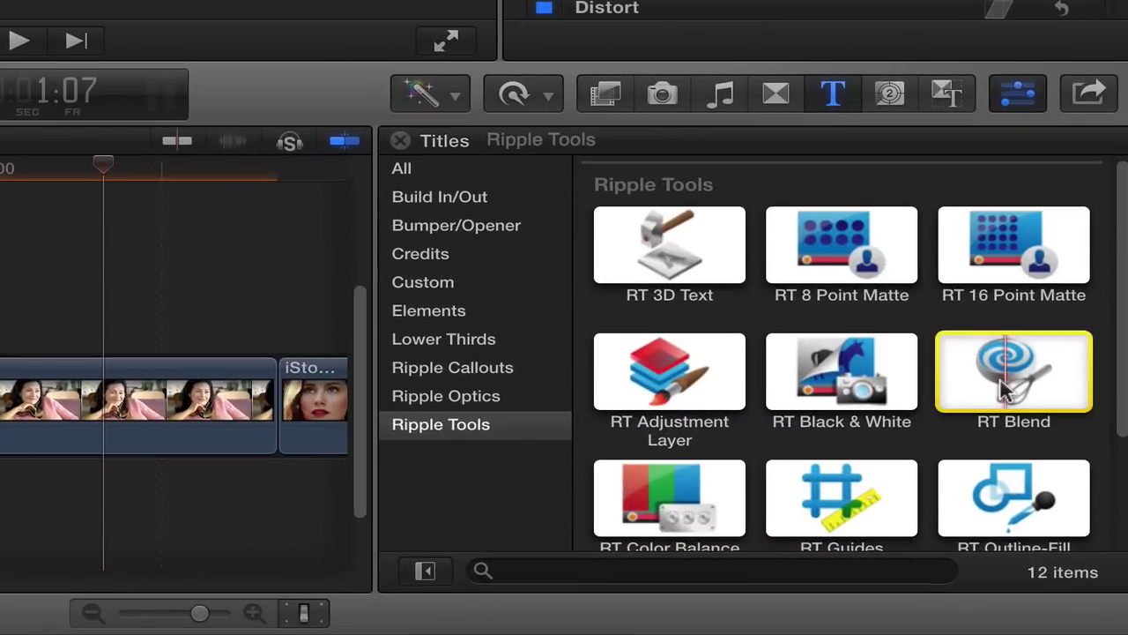
- Connect RT Blend above the whole Stacy Reading clip and preview it near 29:14
{"action": "left_click", "coordinate": [353, 240]}
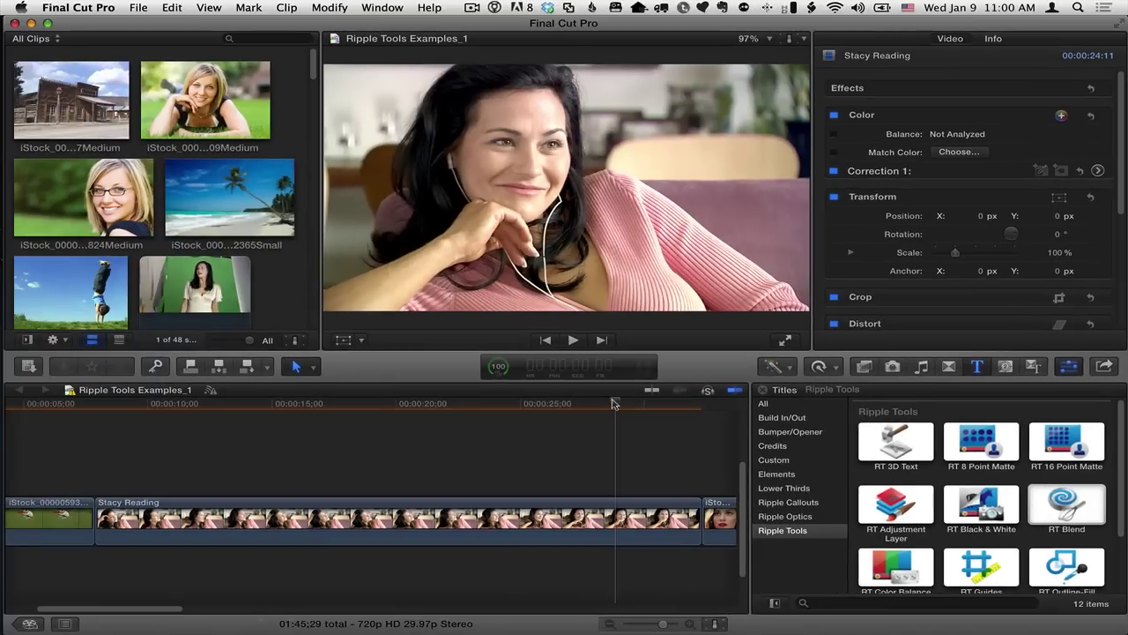
{"action": "key", "text": "c"}
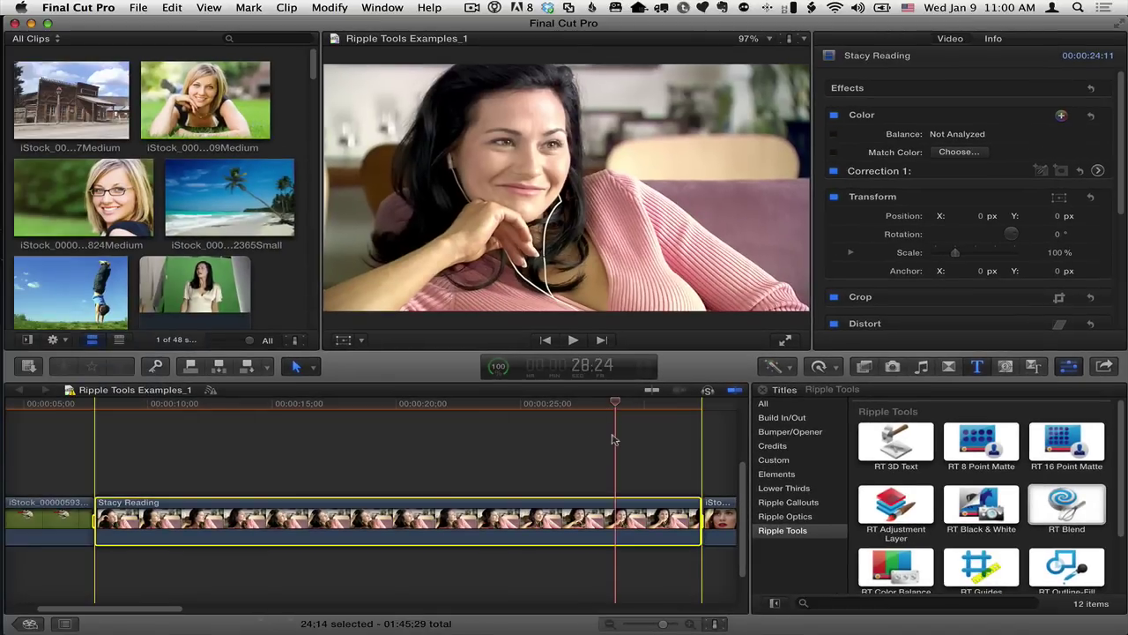
{"action": "left_click", "coordinate": [1031, 516]}
{"action": "key", "text": "q"}
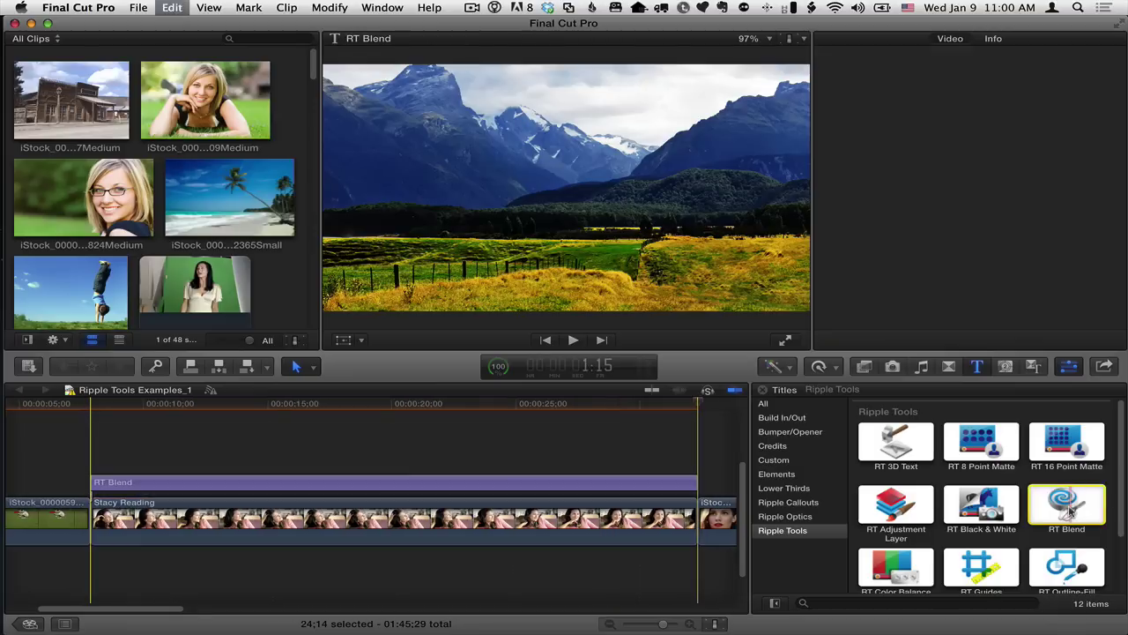
{"action": "left_click", "coordinate": [614, 405]}
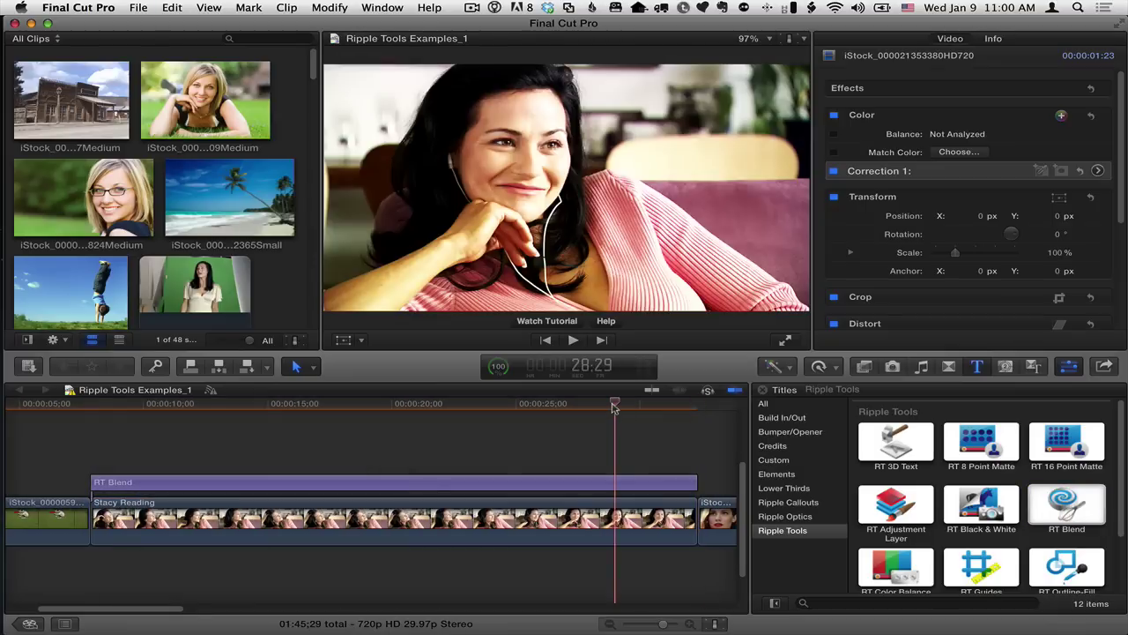
{"action": "mouse_move", "coordinate": [615, 405]}
{"action": "left_mouse_down"}
{"action": "mouse_move", "coordinate": [576, 406]}
{"action": "mouse_move", "coordinate": [629, 404]}
{"action": "left_mouse_up"}
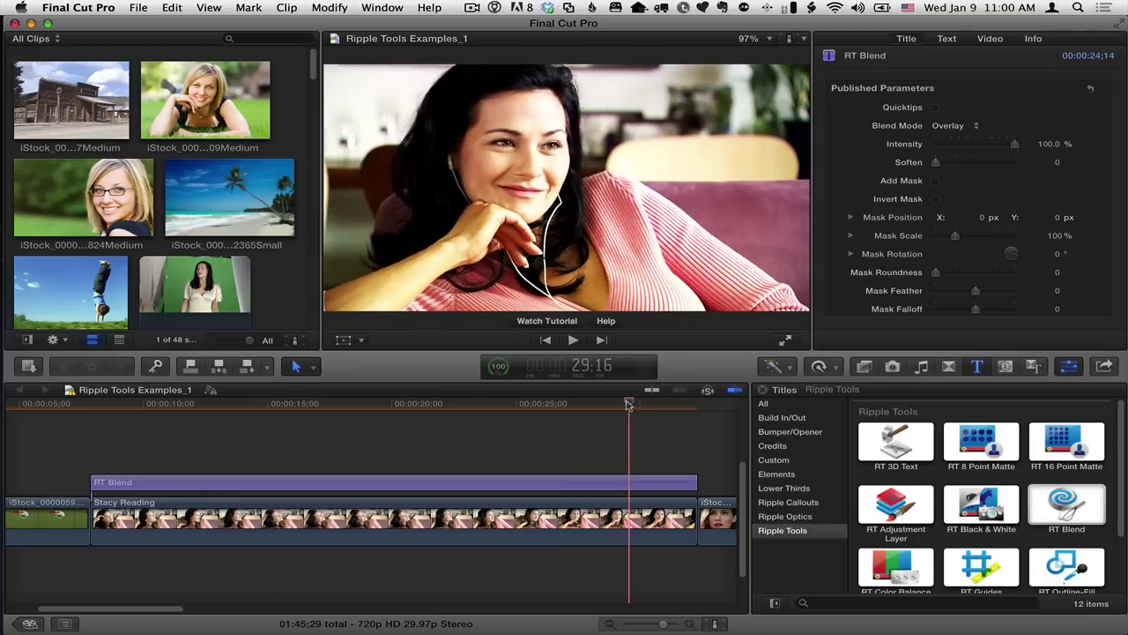
{"action": "left_click", "coordinate": [628, 483]}
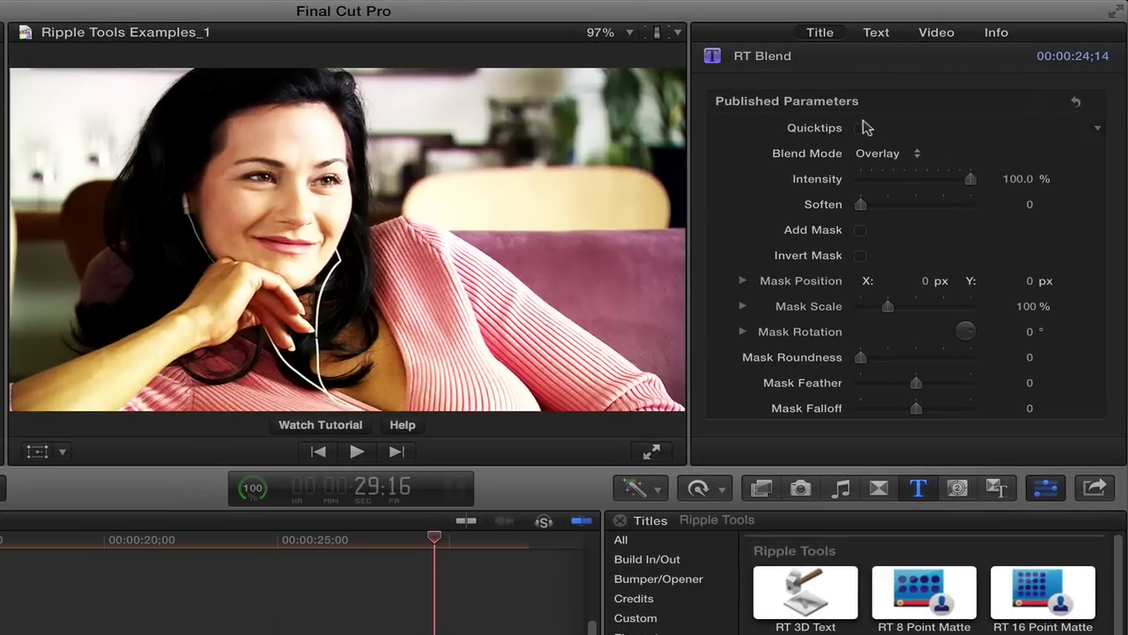
{"action": "left_click", "coordinate": [860, 129]}
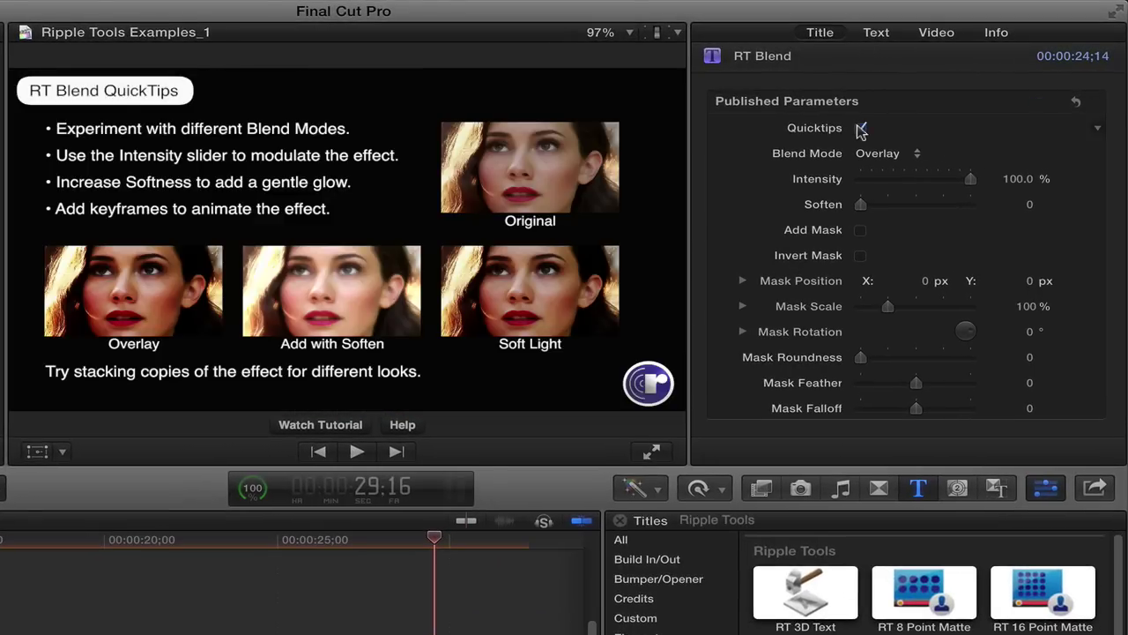
{"action": "left_click", "coordinate": [860, 130]}
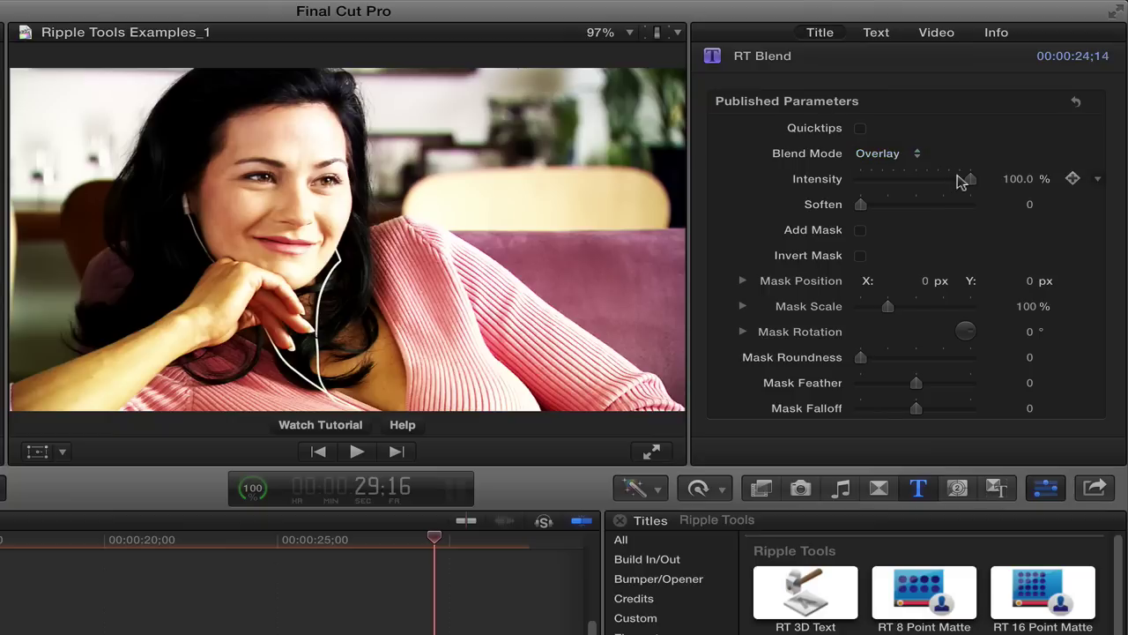
{"action": "left_click_drag", "start_coordinate": [960, 181], "coordinate": [1040, 179]}
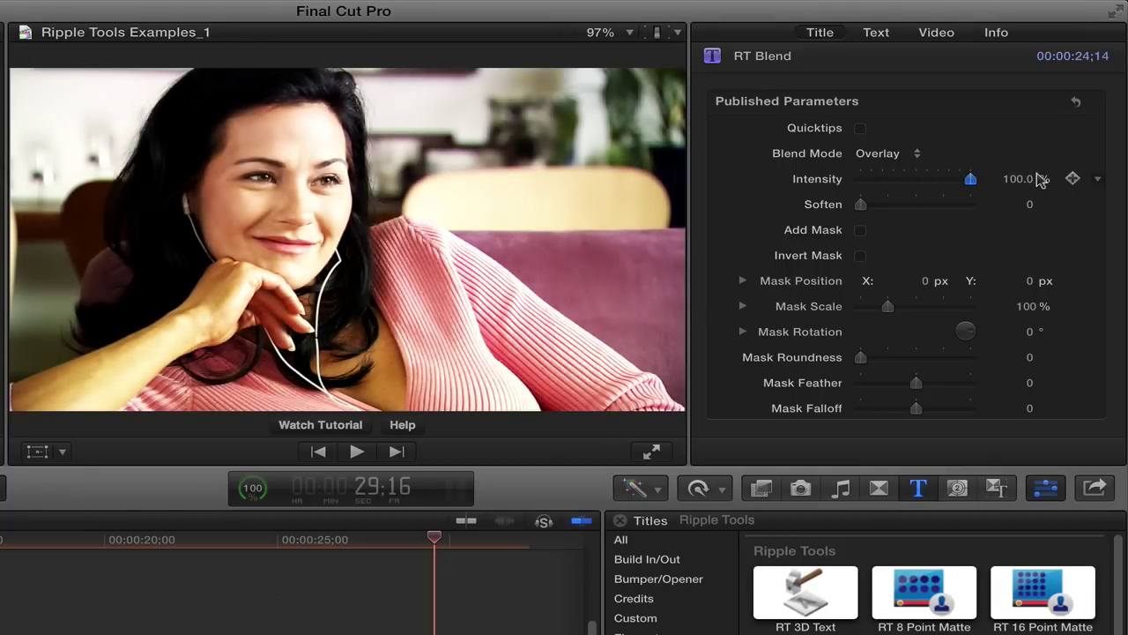
- Try the Soft Light and then Hard Light blend modes on RT Blend
{"action": "left_click", "coordinate": [917, 157]}
{"action": "mouse_move", "coordinate": [922, 3]}
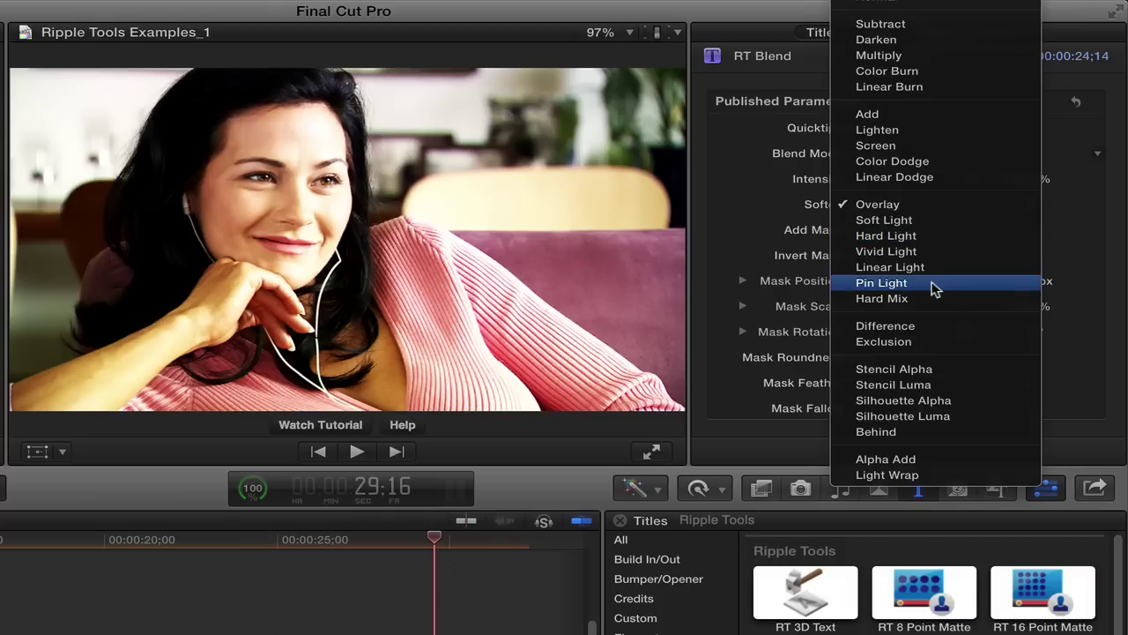
{"action": "left_click", "coordinate": [921, 221]}
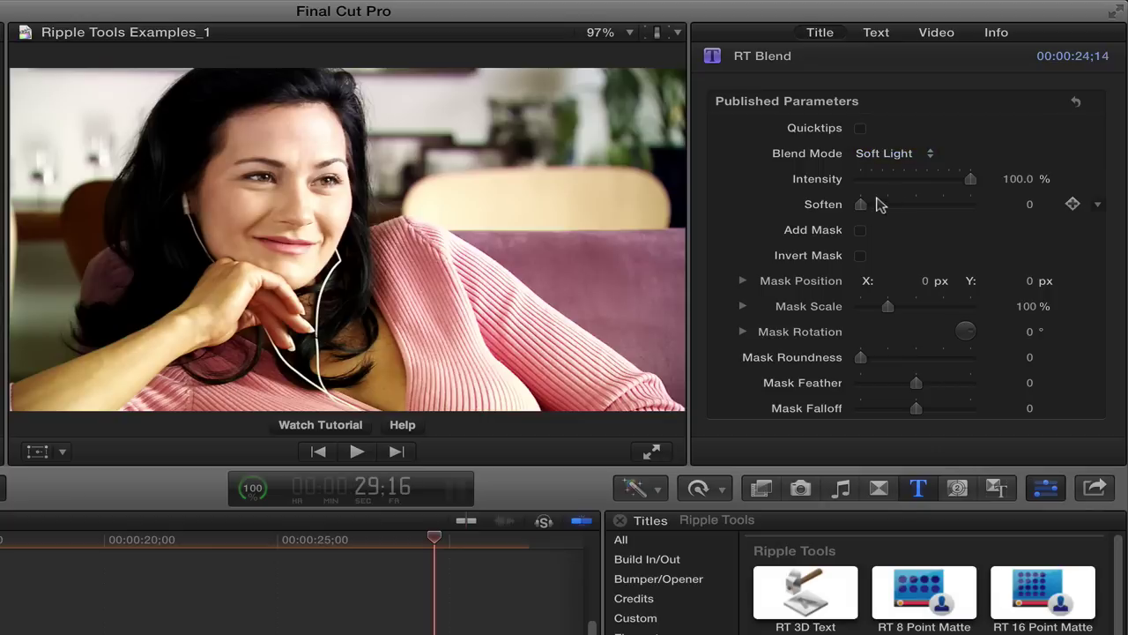
{"action": "left_click", "coordinate": [909, 157]}
{"action": "left_click", "coordinate": [908, 169]}
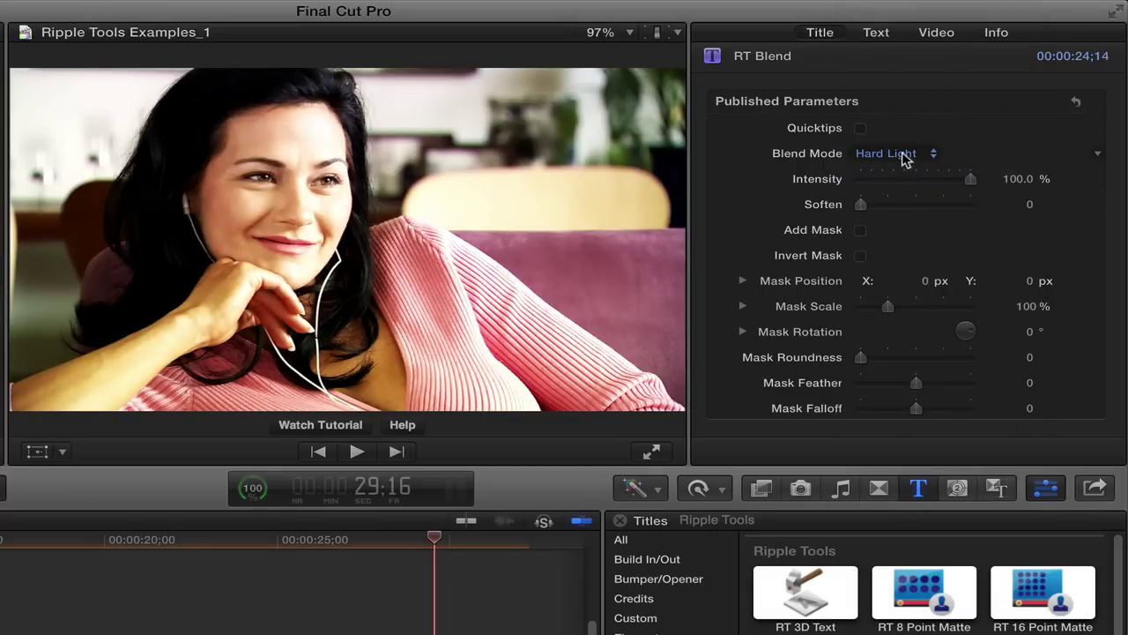
{"action": "left_click", "coordinate": [905, 157]}
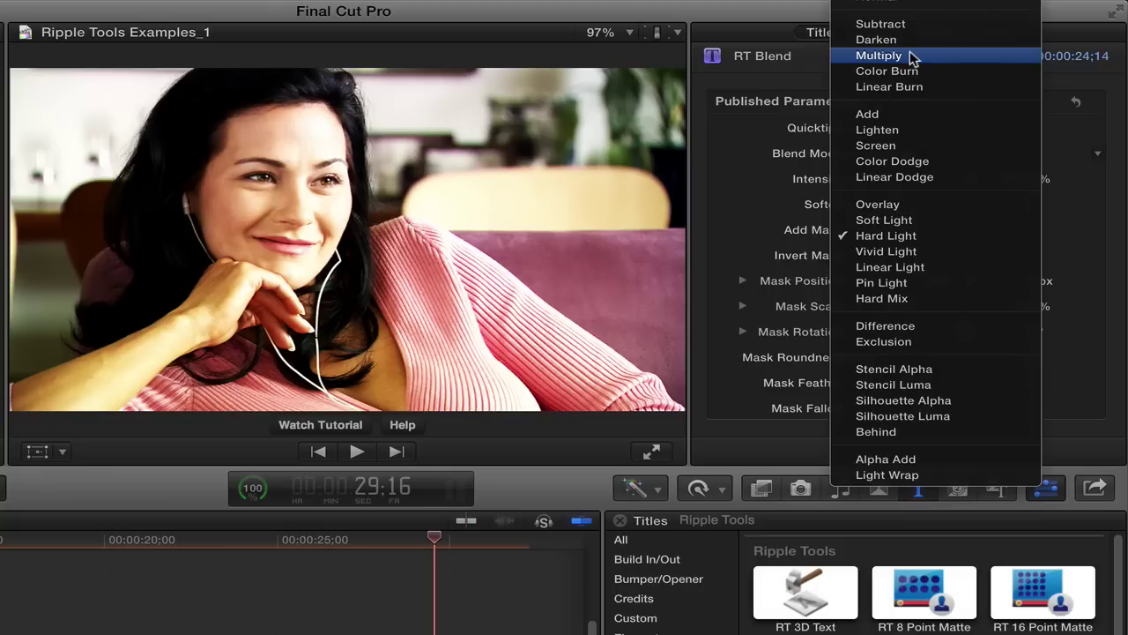
- Try the Add and Multiply blend modes with intensity lowered to about 85%
{"action": "left_click", "coordinate": [911, 115]}
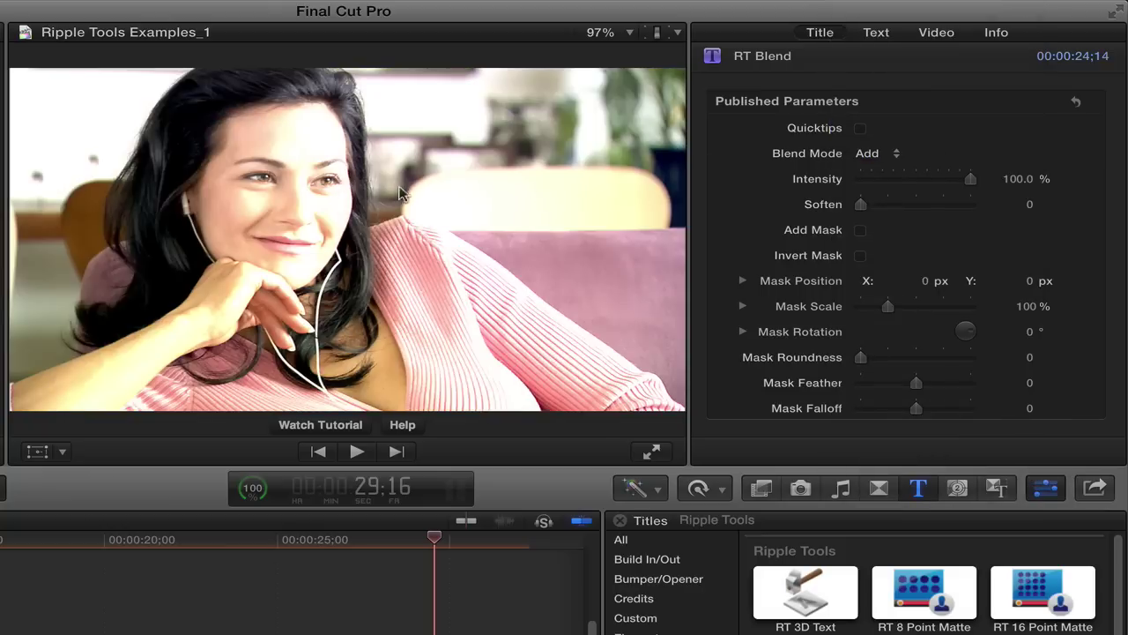
{"action": "left_click", "coordinate": [892, 152]}
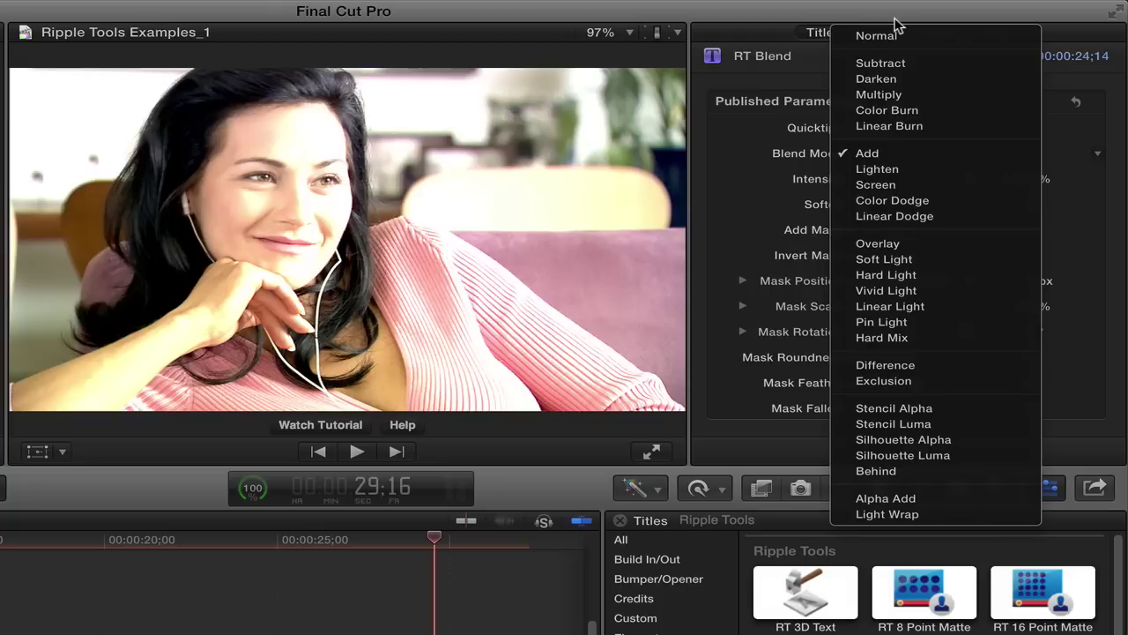
{"action": "key", "text": "Escape"}
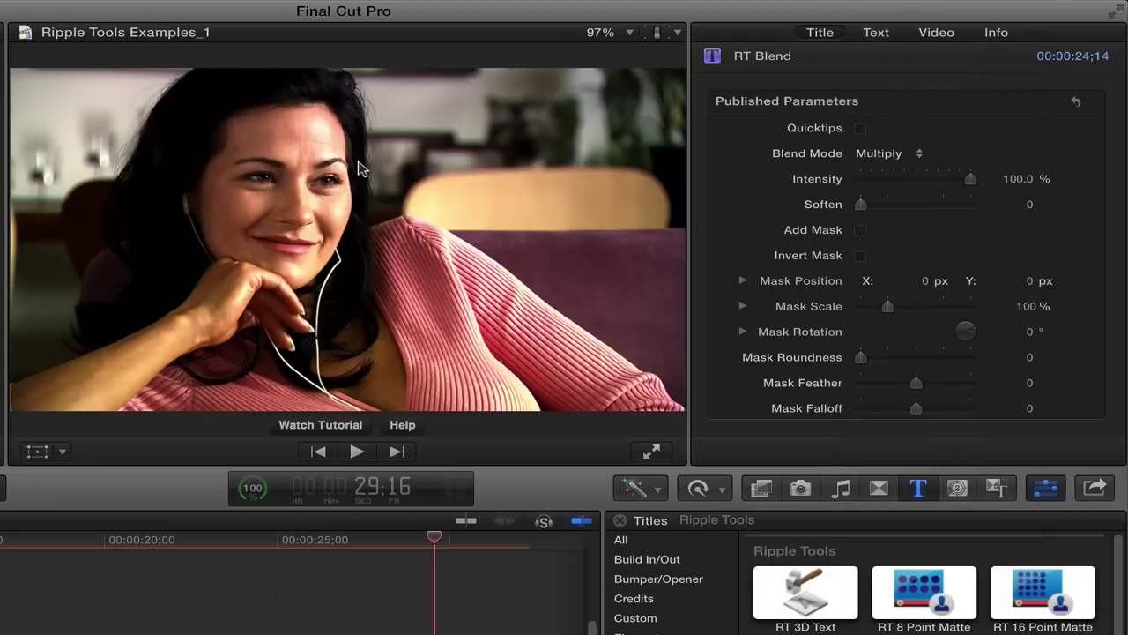
{"action": "mouse_move", "coordinate": [969, 180]}
{"action": "left_mouse_down"}
{"action": "mouse_move", "coordinate": [840, 179]}
{"action": "mouse_move", "coordinate": [924, 182]}
{"action": "left_mouse_up"}
- Switch the blend mode back to Overlay and raise intensity to 100%
{"action": "left_click", "coordinate": [899, 154]}
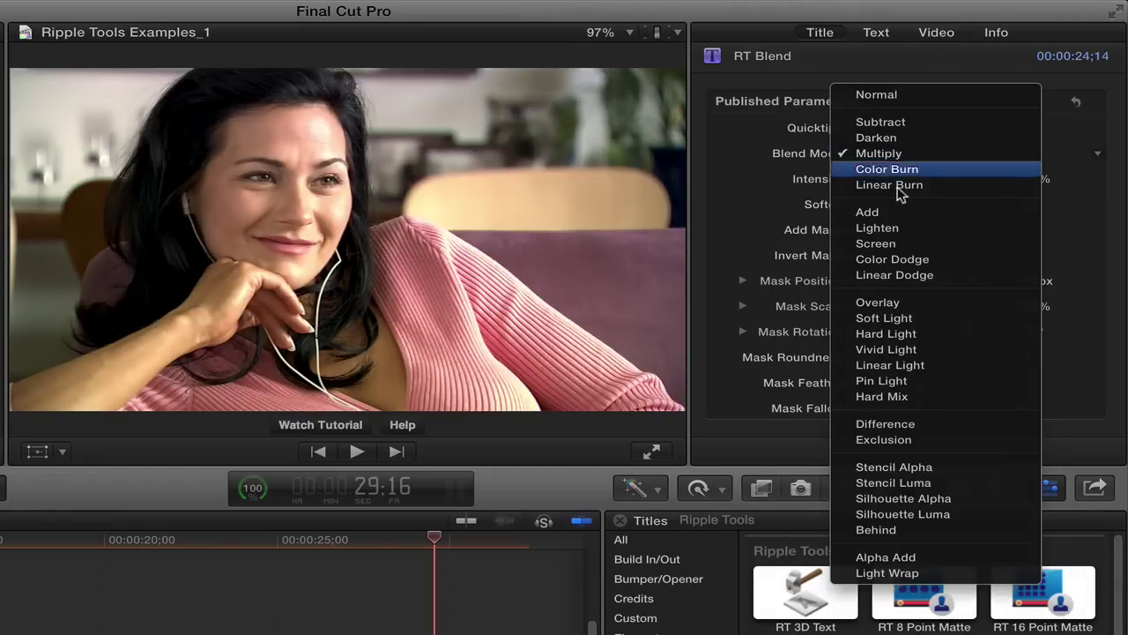
{"action": "left_click", "coordinate": [911, 303]}
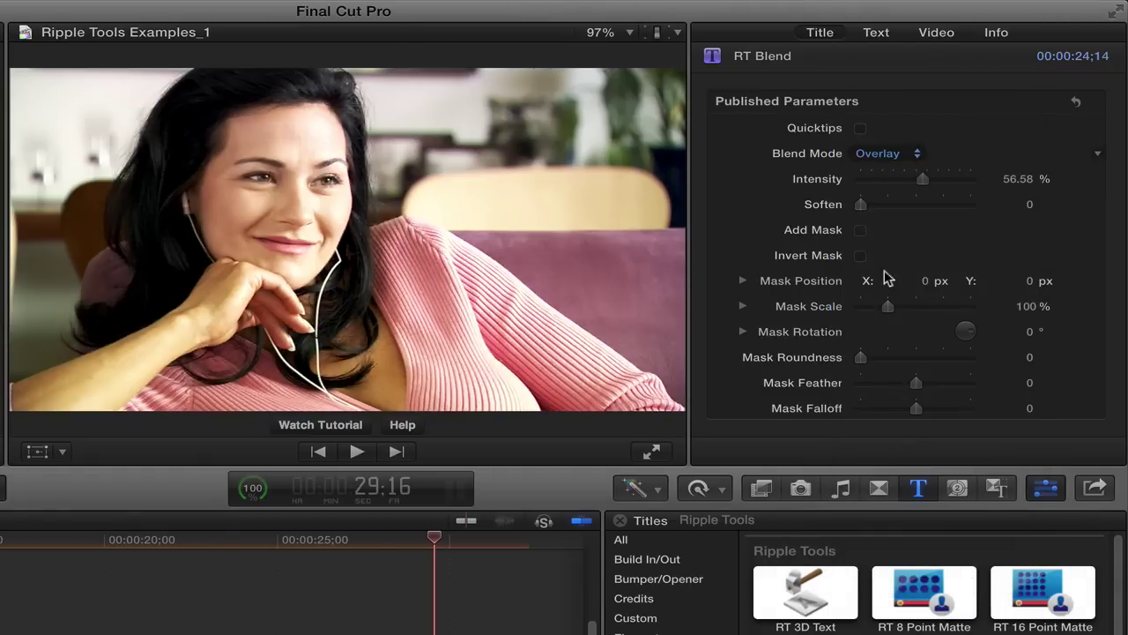
{"action": "left_click_drag", "start_coordinate": [921, 181], "coordinate": [972, 182]}
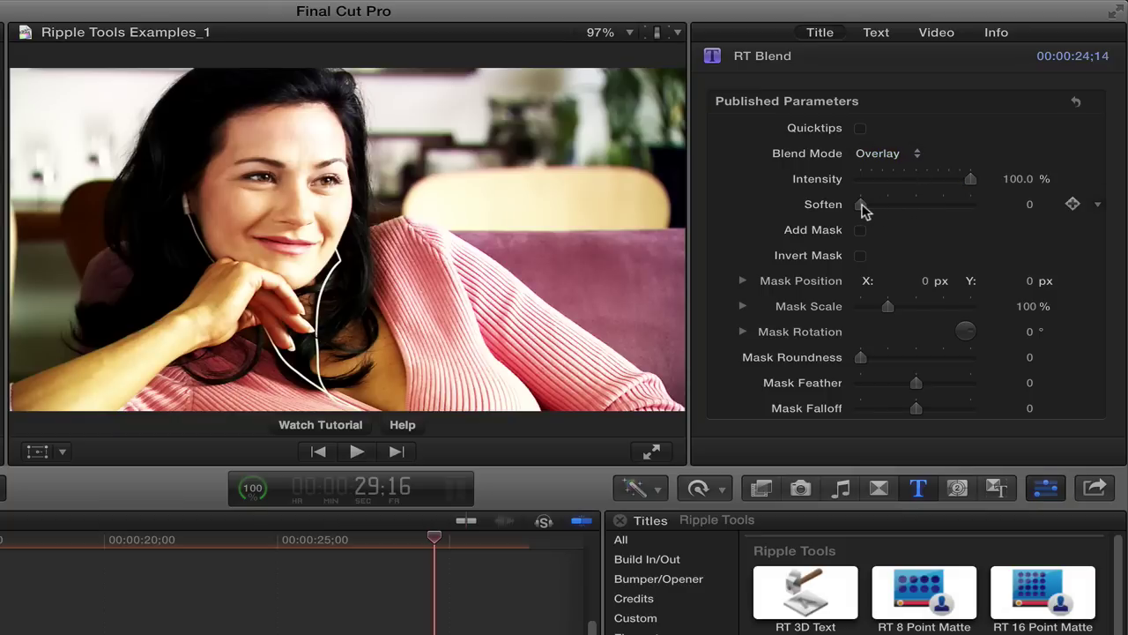
- Raise RT Blend's Soften value to 242.0 for a gentle glow
{"action": "left_click_drag", "start_coordinate": [862, 205], "coordinate": [1019, 212]}
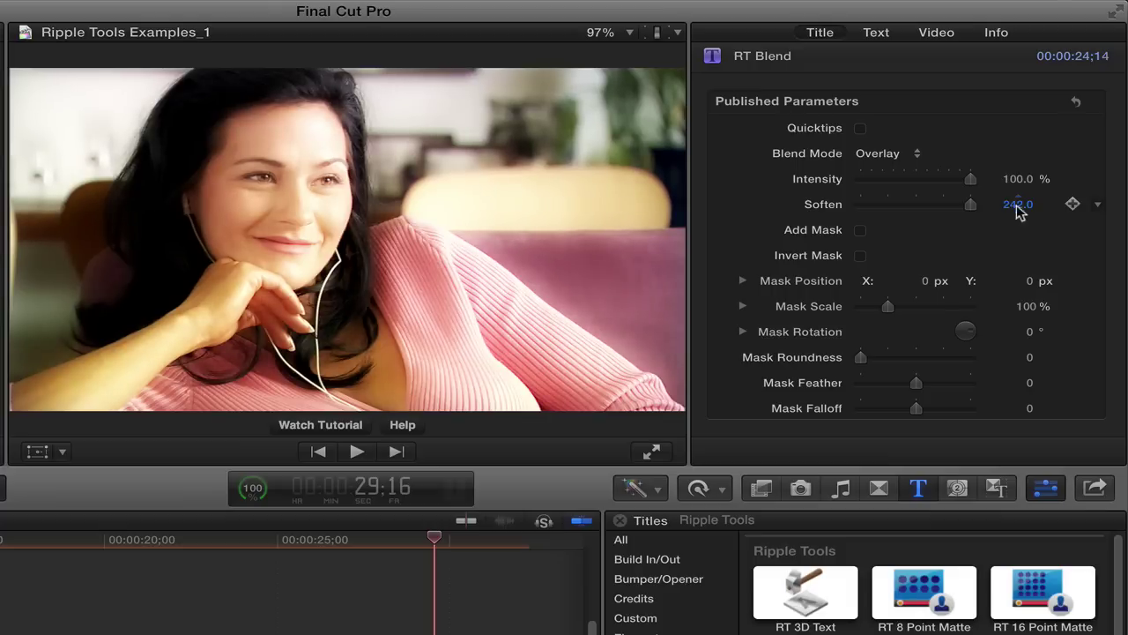
- Enable the RT Blend mask and compare it with Invert Mask on and off
{"action": "left_click", "coordinate": [860, 231]}
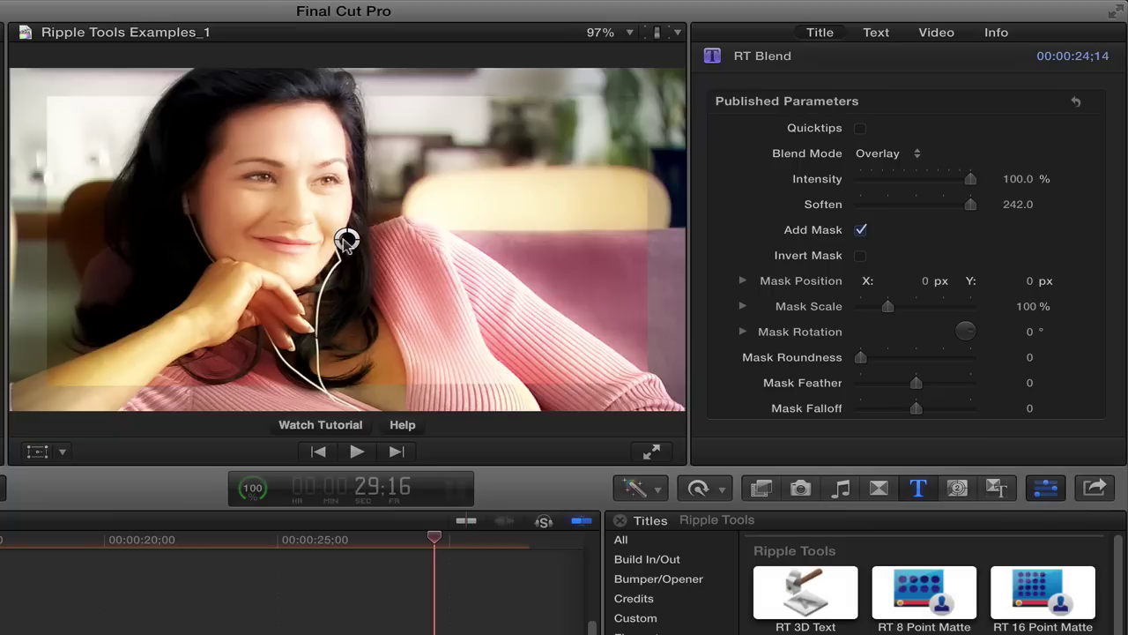
{"action": "mouse_move", "coordinate": [347, 238]}
{"action": "left_mouse_down"}
{"action": "mouse_move", "coordinate": [285, 217]}
{"action": "mouse_move", "coordinate": [365, 247]}
{"action": "mouse_move", "coordinate": [438, 240]}
{"action": "mouse_move", "coordinate": [315, 227]}
{"action": "mouse_move", "coordinate": [346, 238]}
{"action": "left_mouse_up"}
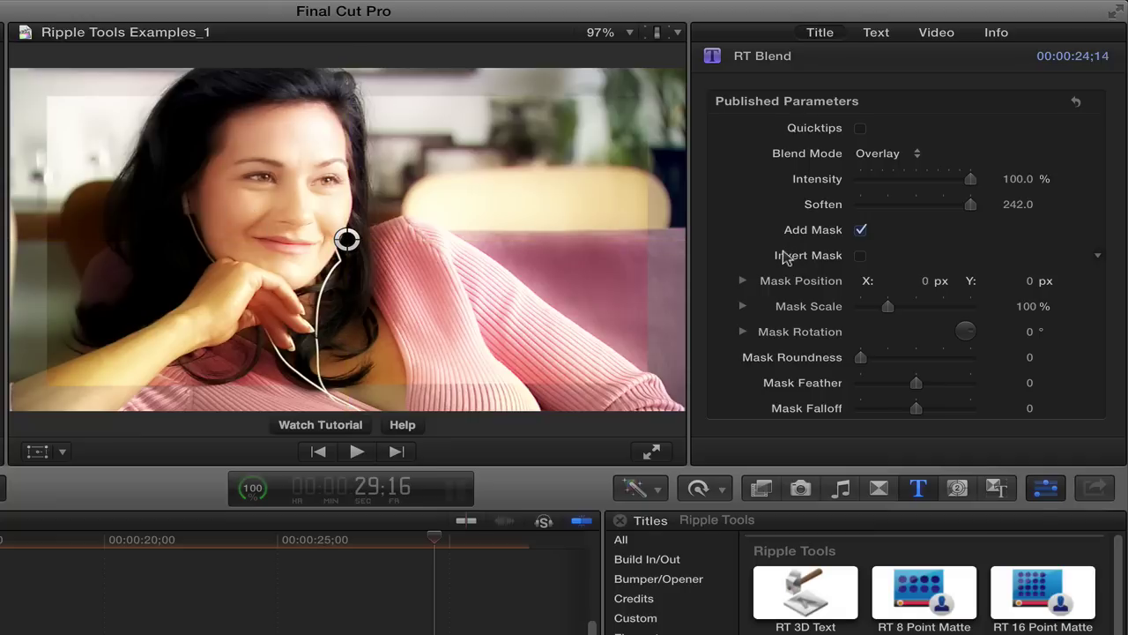
{"action": "left_click", "coordinate": [862, 255]}
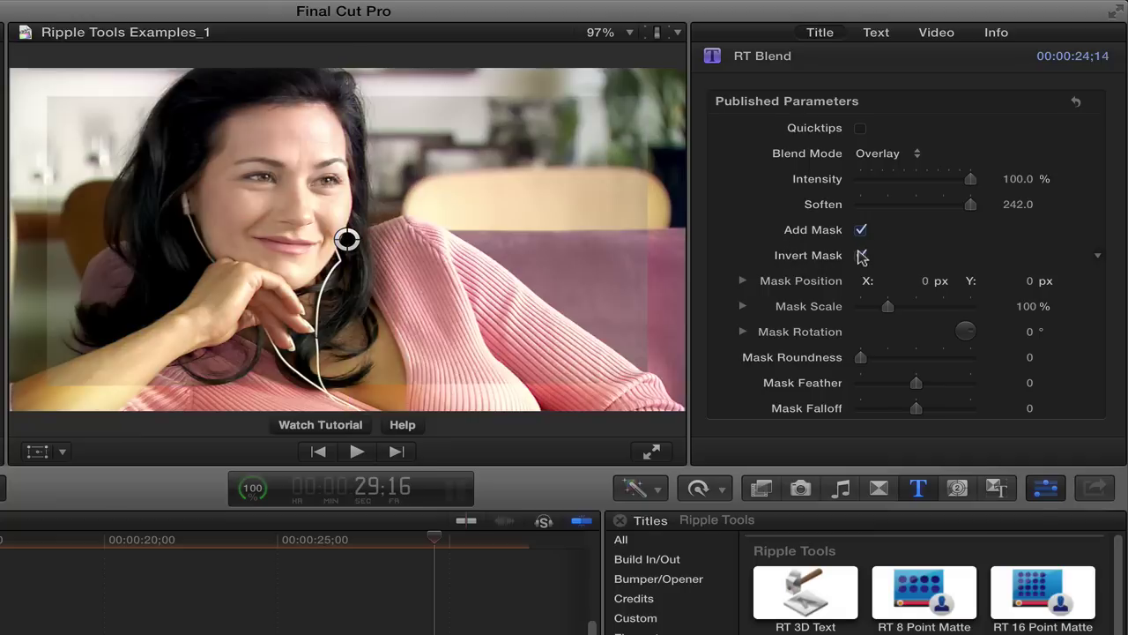
{"action": "left_click", "coordinate": [862, 255]}
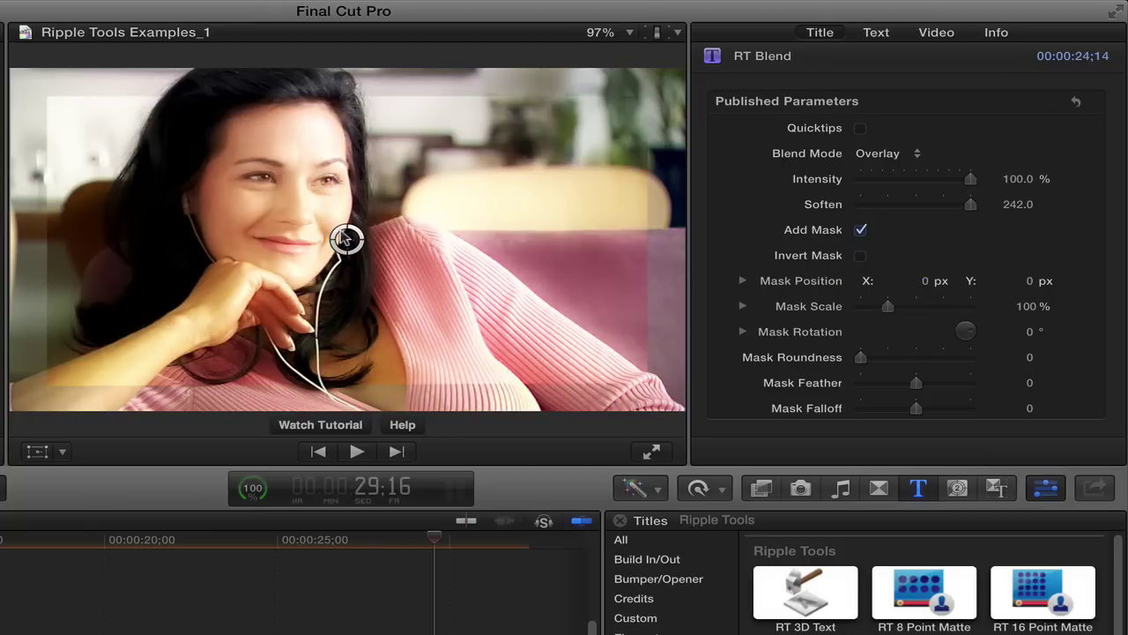
{"action": "mouse_move", "coordinate": [348, 239]}
{"action": "left_mouse_down"}
{"action": "mouse_move", "coordinate": [277, 232]}
{"action": "mouse_move", "coordinate": [348, 240]}
{"action": "left_mouse_up"}
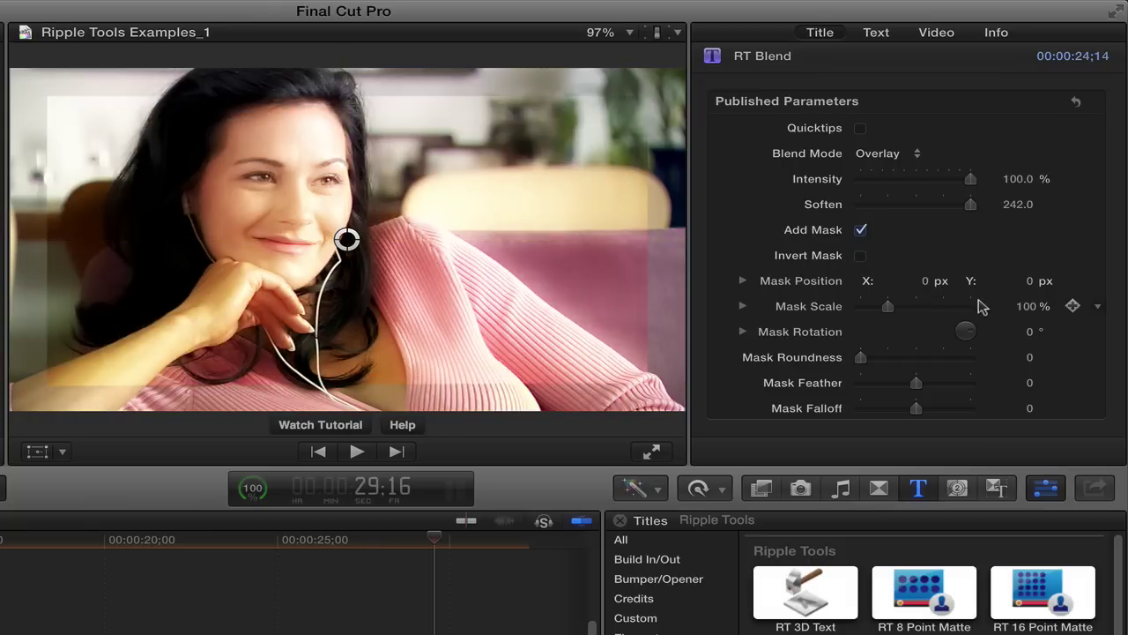
{"action": "mouse_move", "coordinate": [927, 288]}
{"action": "left_mouse_down"}
{"action": "mouse_move", "coordinate": [882, 287]}
{"action": "mouse_move", "coordinate": [925, 285]}
{"action": "left_mouse_up"}
- Shrink the mask to 56% scale and raise its roundness to 313
{"action": "left_click_drag", "start_coordinate": [887, 305], "coordinate": [877, 308]}
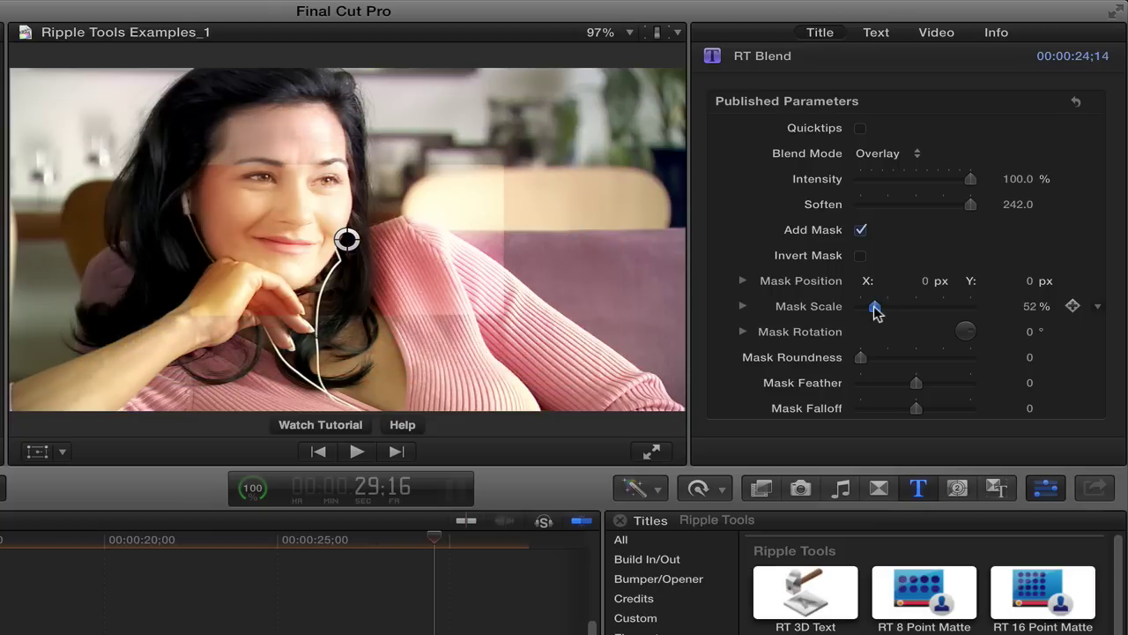
{"action": "left_click_drag", "start_coordinate": [862, 357], "coordinate": [1046, 367]}
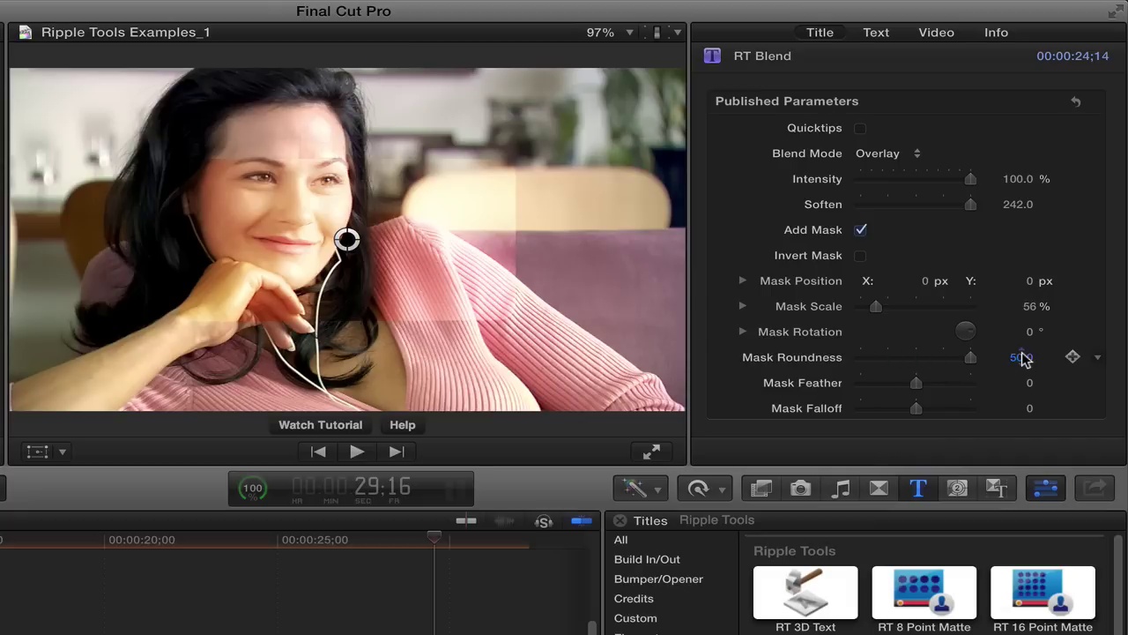
{"action": "left_click_drag", "start_coordinate": [1021, 357], "coordinate": [1018, 344]}
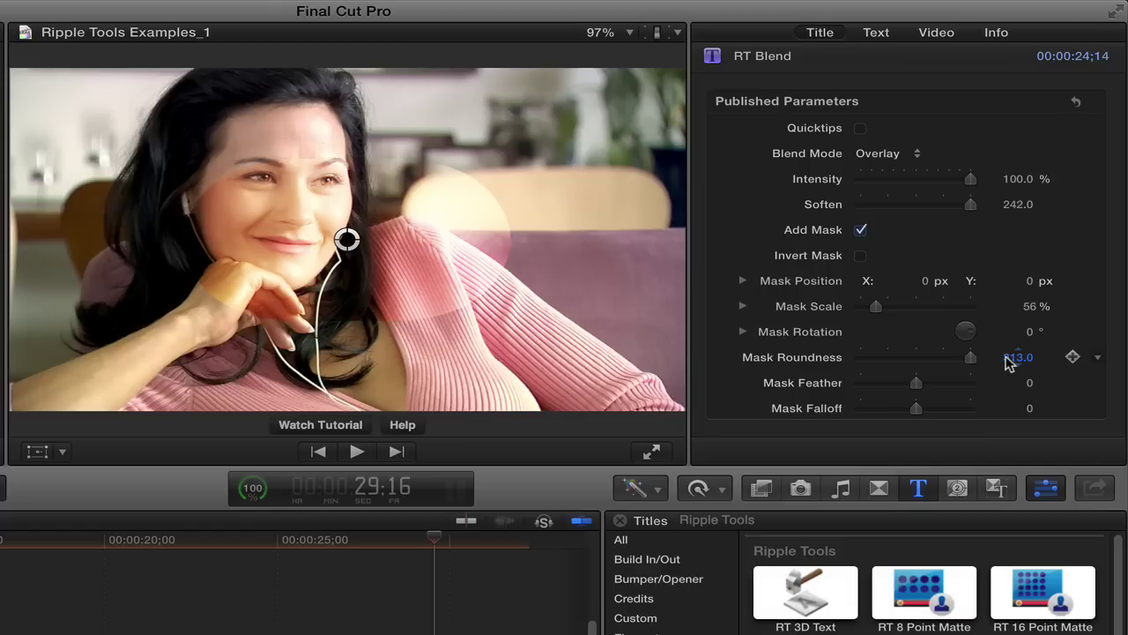
- Scale the mask to X 33.4%, Y 46.18%, rotate it 92°, and centre it on the eye
{"action": "left_click", "coordinate": [743, 307]}
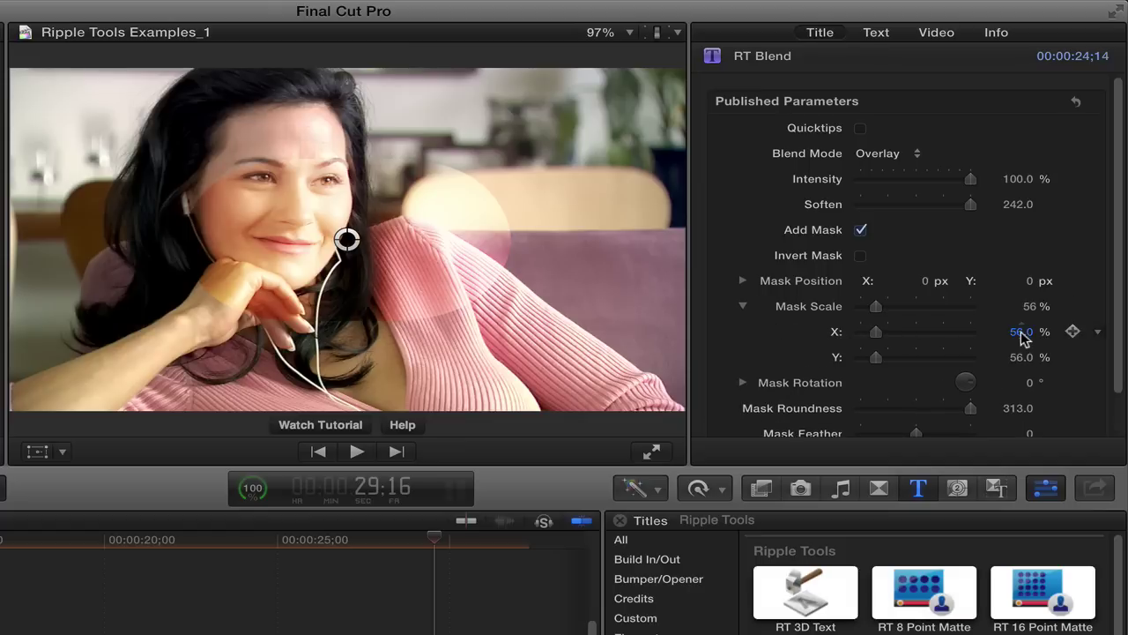
{"action": "left_click_drag", "start_coordinate": [1020, 331], "coordinate": [1017, 356]}
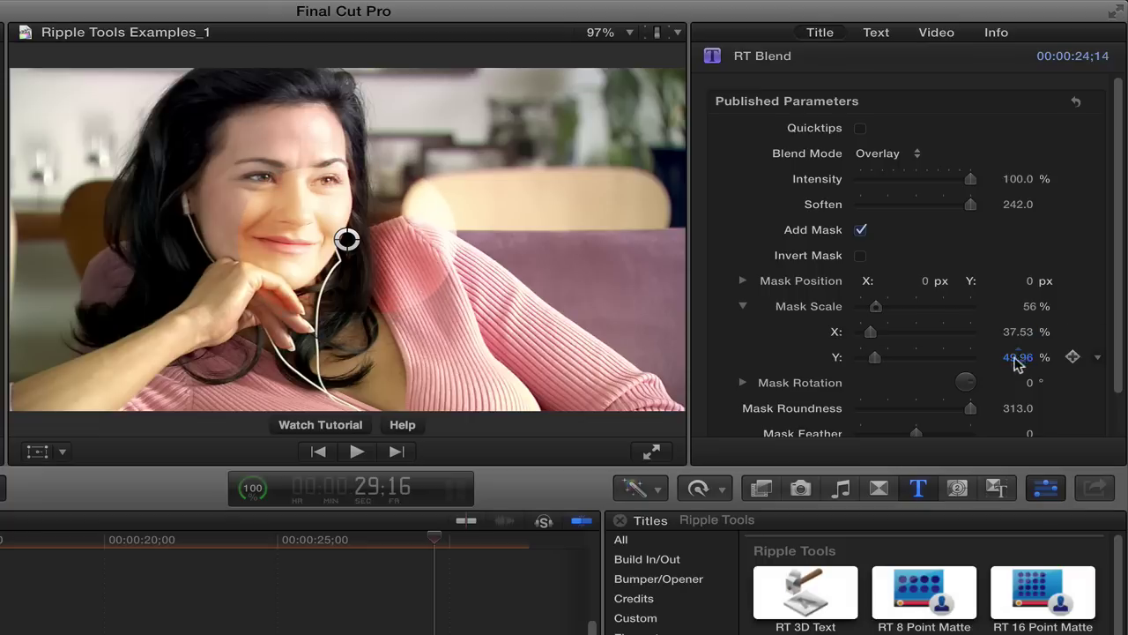
{"action": "left_click_drag", "start_coordinate": [1021, 385], "coordinate": [1020, 377]}
{"action": "left_click_drag", "start_coordinate": [346, 239], "coordinate": [282, 192]}
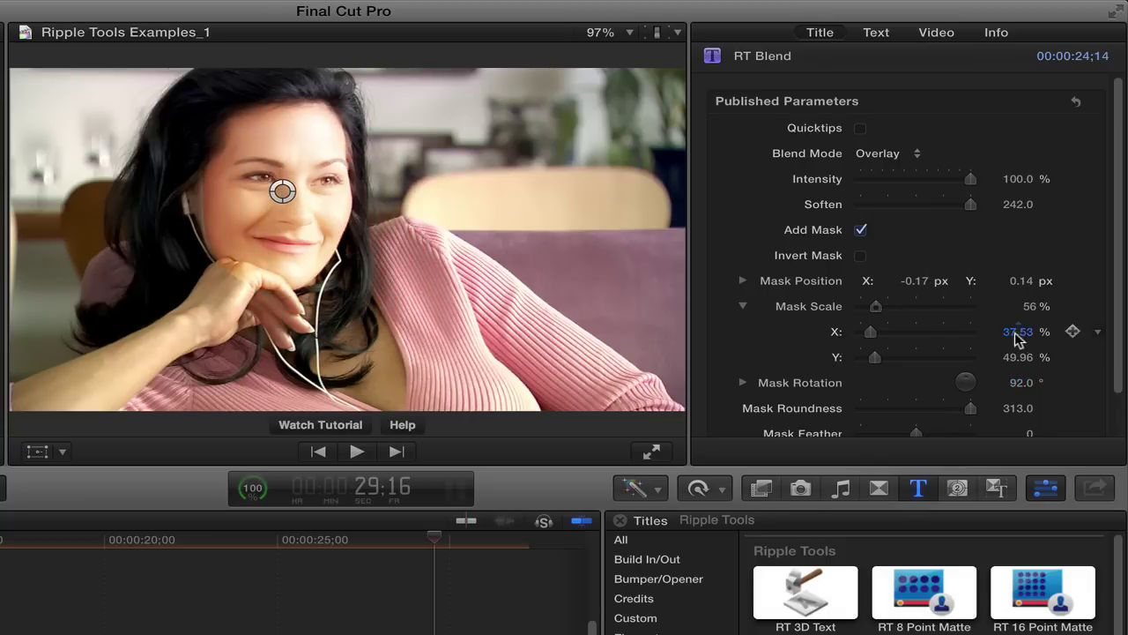
{"action": "left_click_drag", "start_coordinate": [1019, 332], "coordinate": [1019, 360]}
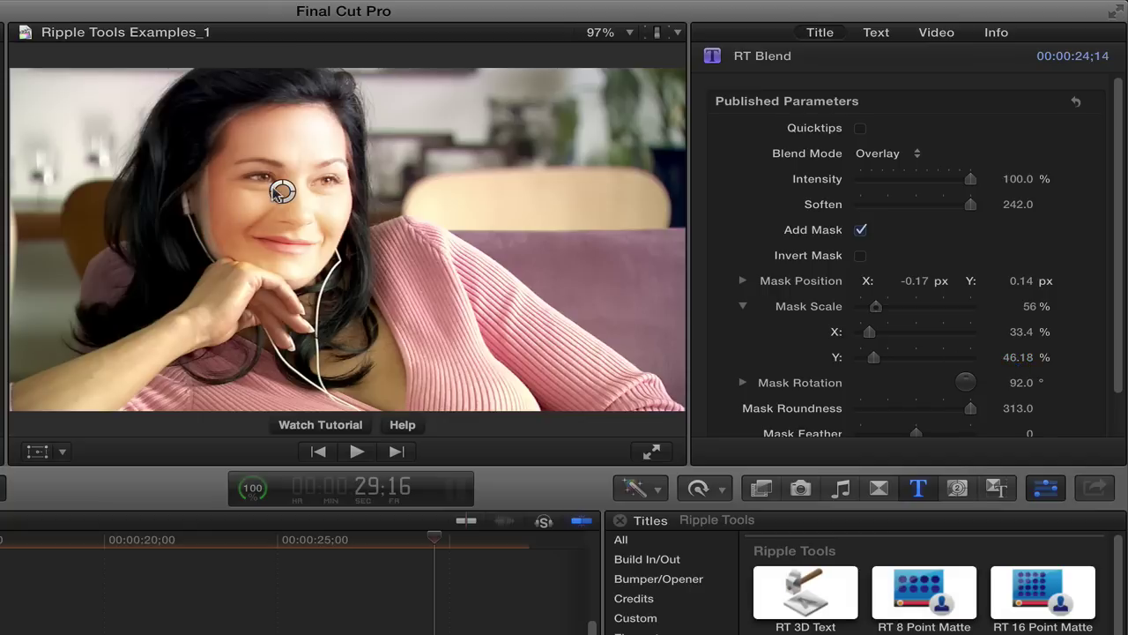
{"action": "left_click_drag", "start_coordinate": [279, 193], "coordinate": [273, 186]}
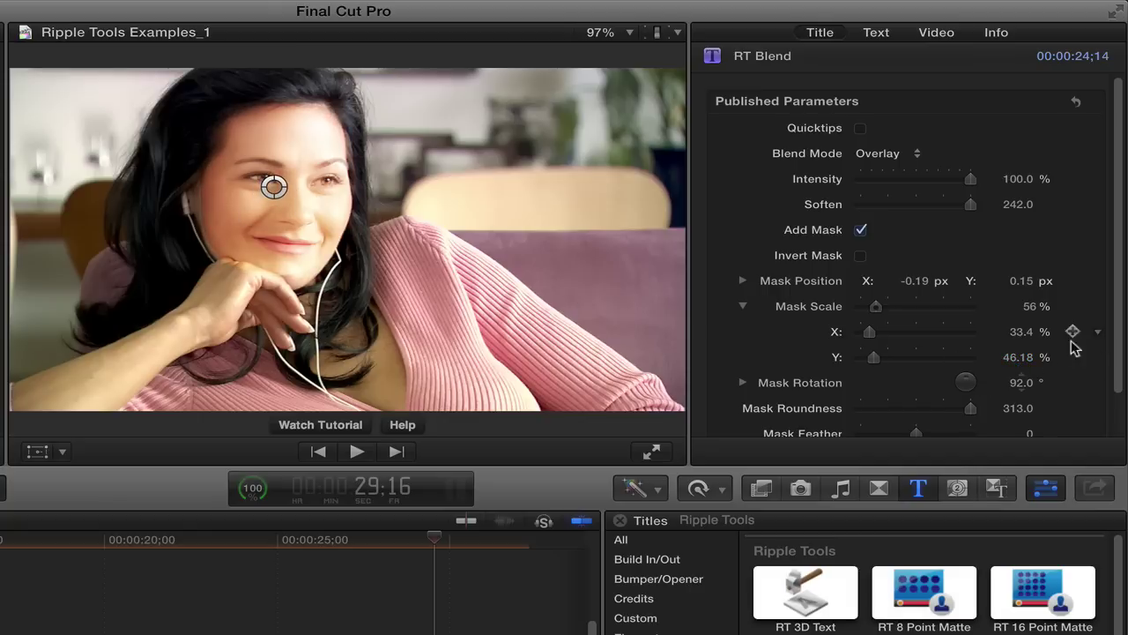
- Feather the mask edge to 136.1 and set falloff to -2.0
{"action": "scroll", "coordinate": [1115, 345], "scroll_direction": "down", "scroll_amount": 2}
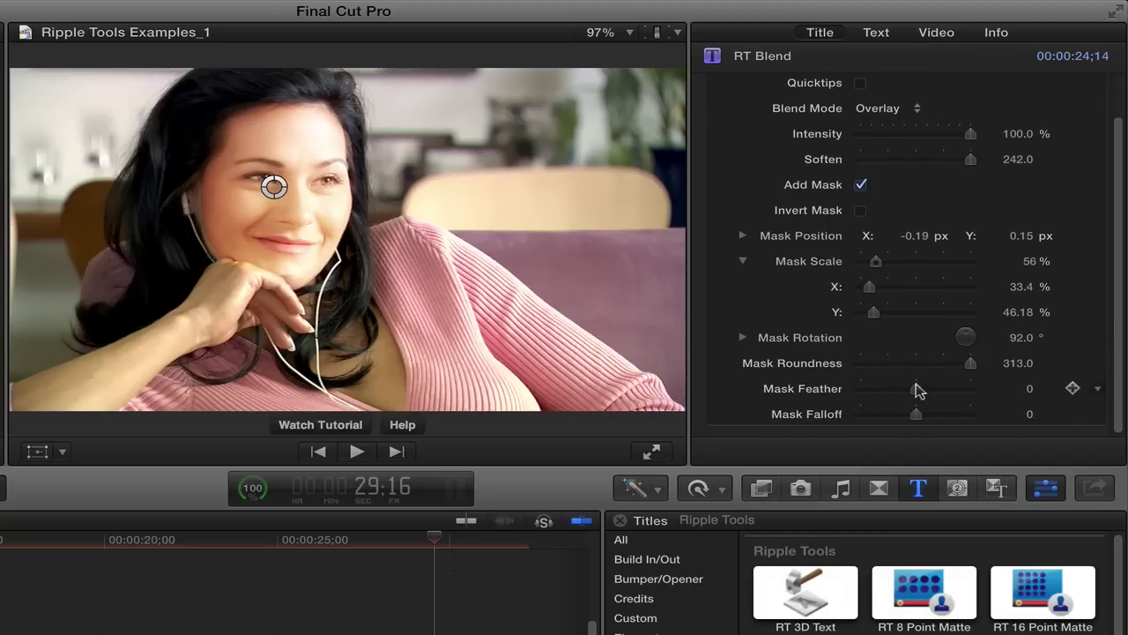
{"action": "left_click_drag", "start_coordinate": [917, 388], "coordinate": [1007, 390]}
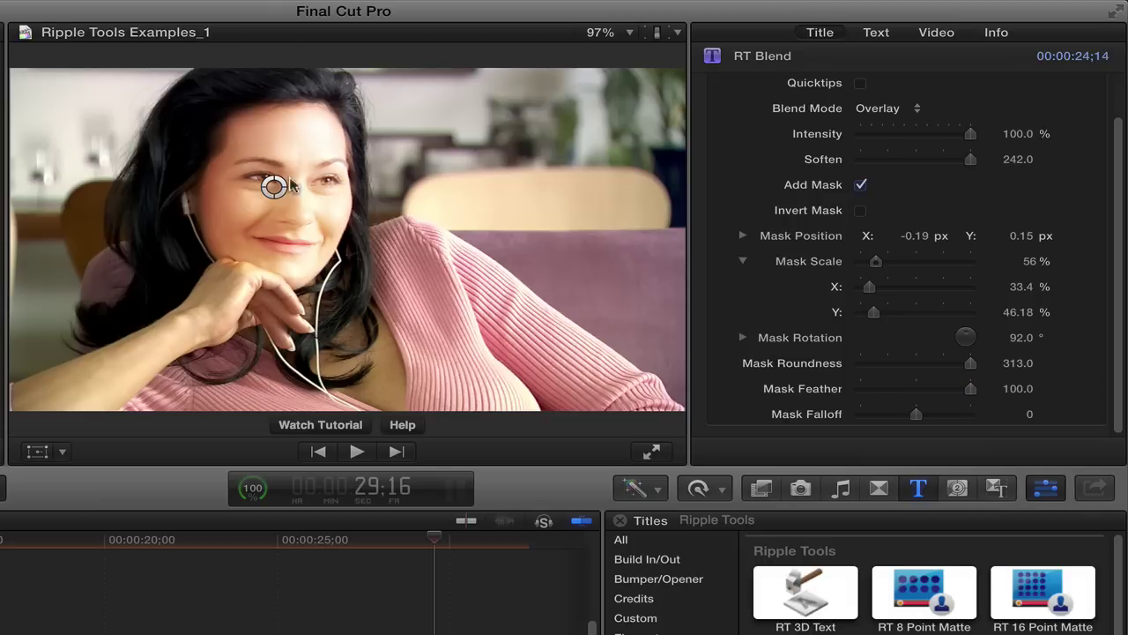
{"action": "left_click_drag", "start_coordinate": [273, 186], "coordinate": [272, 181]}
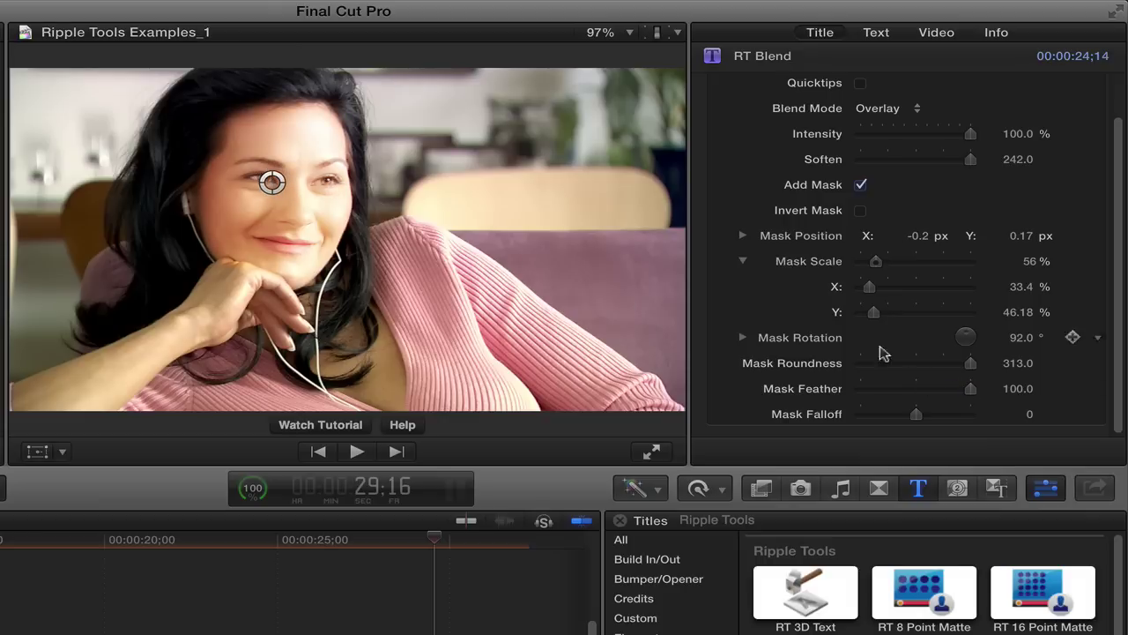
{"action": "mouse_move", "coordinate": [919, 416]}
{"action": "left_mouse_down"}
{"action": "mouse_move", "coordinate": [973, 414]}
{"action": "mouse_move", "coordinate": [914, 413]}
{"action": "left_mouse_up"}
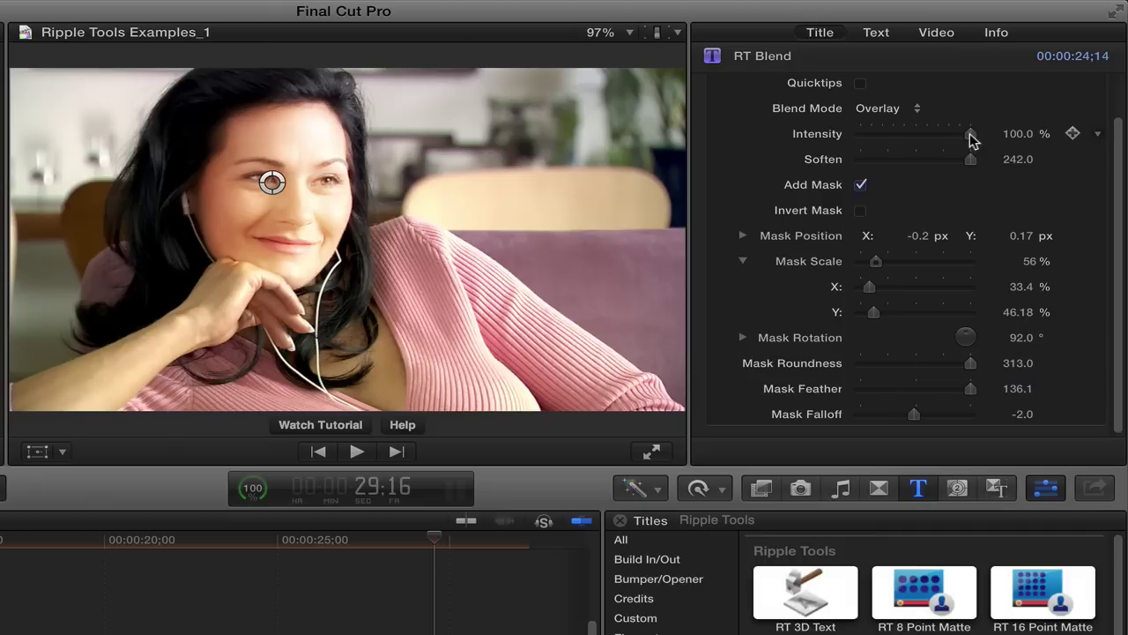
- Test a weaker blend intensity, then reset it to 100%
{"action": "left_click_drag", "start_coordinate": [972, 133], "coordinate": [893, 138]}
{"action": "left_click", "coordinate": [1097, 134]}
{"action": "left_click", "coordinate": [1062, 143]}
- Raise mask feather to 372.1, refine its position on the eye, and return to 24:25
{"action": "mouse_move", "coordinate": [272, 182]}
{"action": "left_mouse_down"}
{"action": "mouse_move", "coordinate": [283, 174]}
{"action": "mouse_move", "coordinate": [280, 185]}
{"action": "left_mouse_up"}
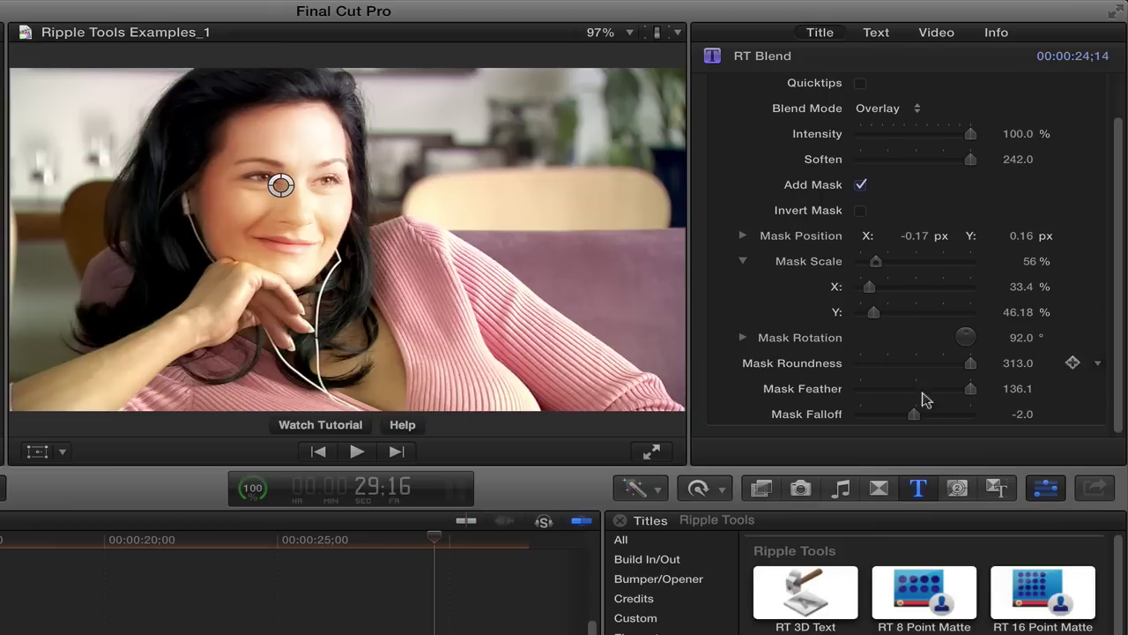
{"action": "left_click_drag", "start_coordinate": [1018, 385], "coordinate": [1045, 385]}
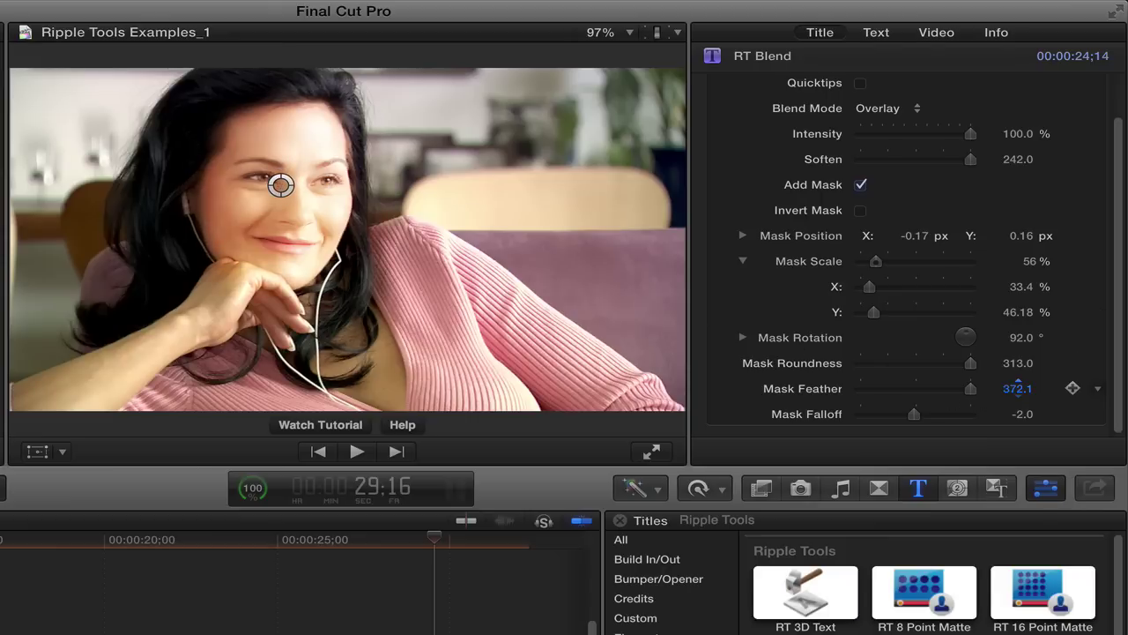
{"action": "left_click_drag", "start_coordinate": [268, 242], "coordinate": [382, 246]}
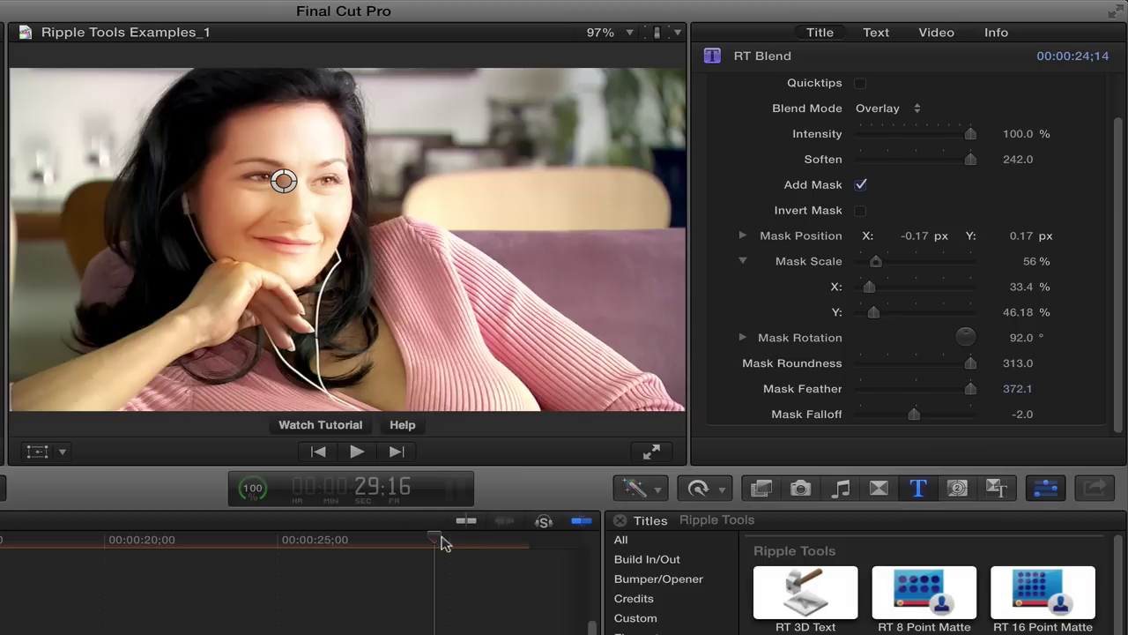
{"action": "left_click_drag", "start_coordinate": [444, 543], "coordinate": [272, 550]}
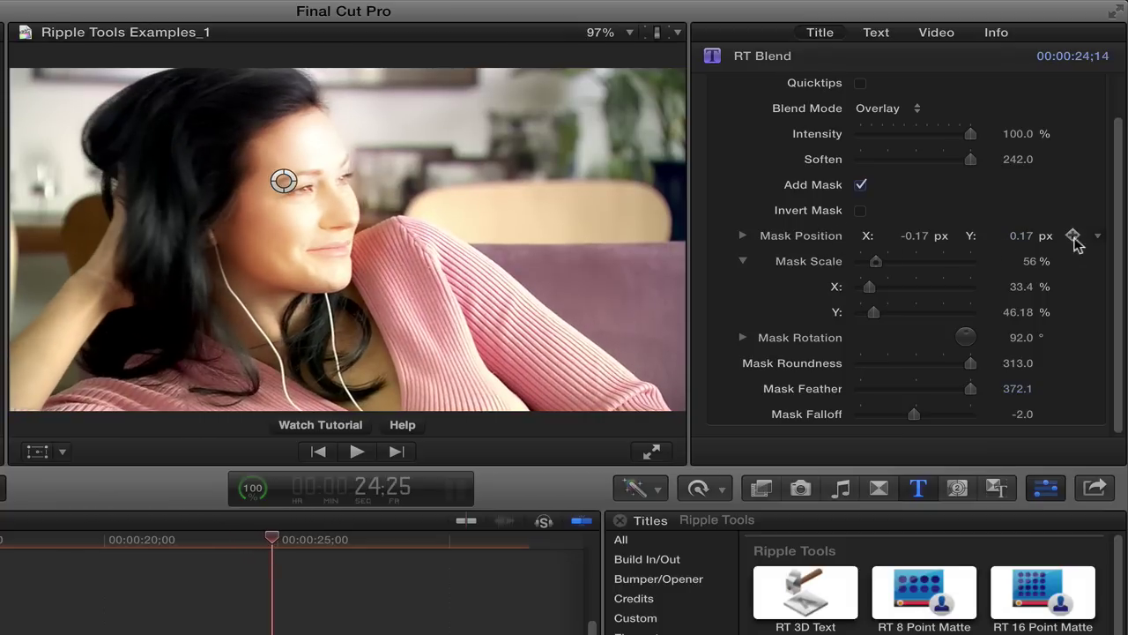
- Keyframe mask position and scale, realigning the mask on the eye at later frames
{"action": "left_click", "coordinate": [1073, 236]}
{"action": "left_click", "coordinate": [1072, 261]}
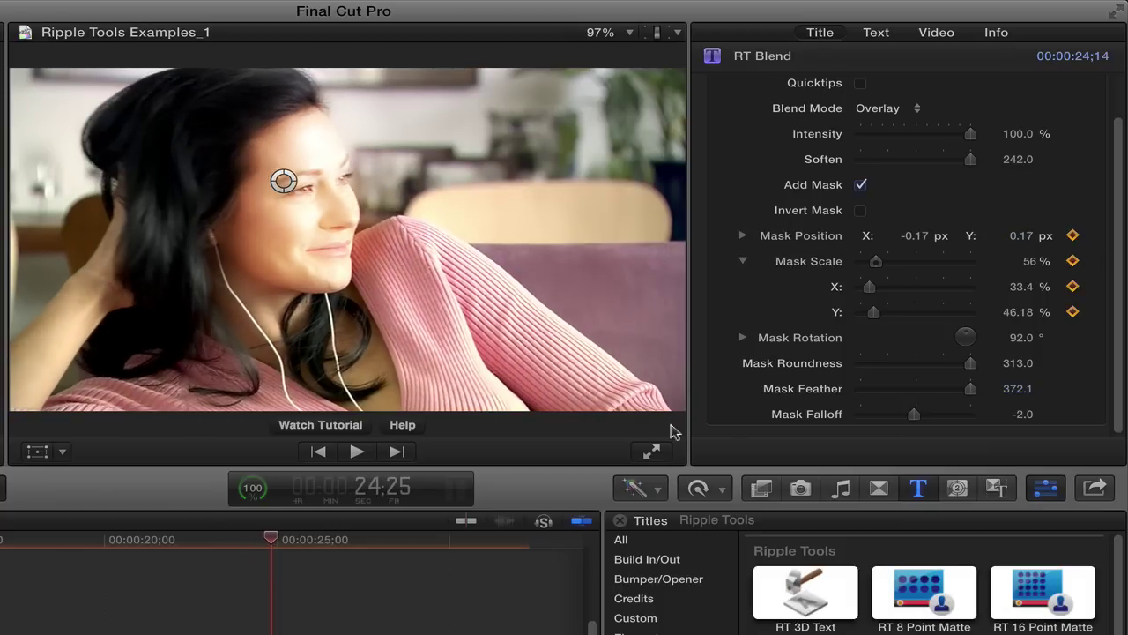
{"action": "left_click_drag", "start_coordinate": [274, 539], "coordinate": [318, 539]}
{"action": "left_click_drag", "start_coordinate": [283, 181], "coordinate": [312, 173]}
{"action": "left_click_drag", "start_coordinate": [340, 540], "coordinate": [372, 538]}
{"action": "left_click_drag", "start_coordinate": [313, 173], "coordinate": [287, 181]}
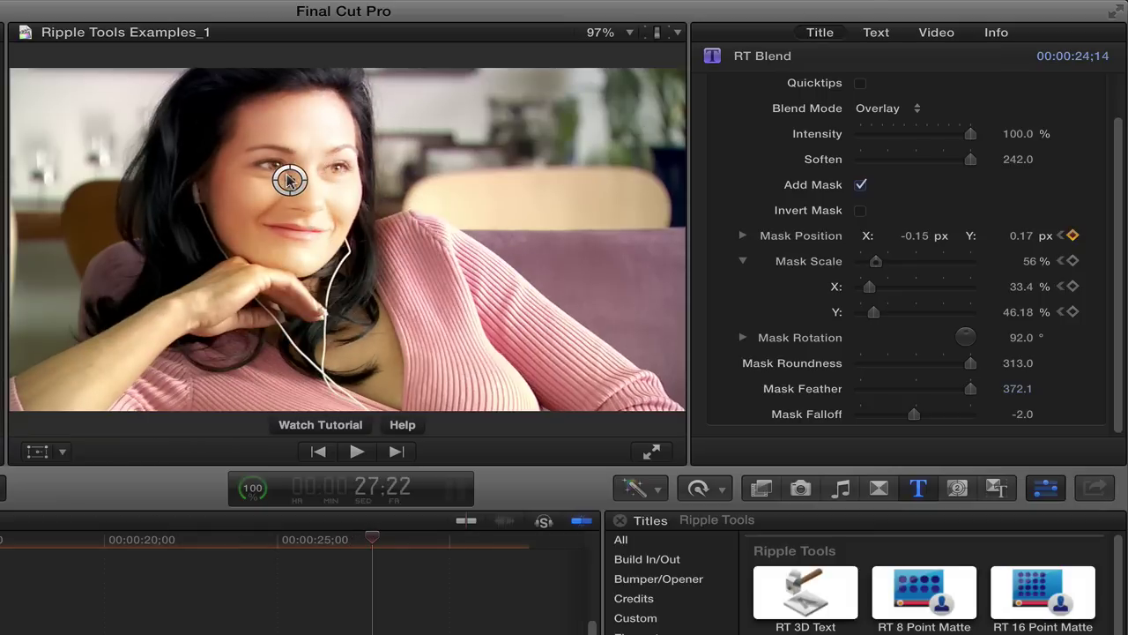
{"action": "mouse_move", "coordinate": [374, 538]}
{"action": "left_mouse_down"}
{"action": "mouse_move", "coordinate": [258, 542]}
{"action": "mouse_move", "coordinate": [439, 542]}
{"action": "mouse_move", "coordinate": [245, 542]}
{"action": "mouse_move", "coordinate": [381, 545]}
{"action": "left_mouse_up"}
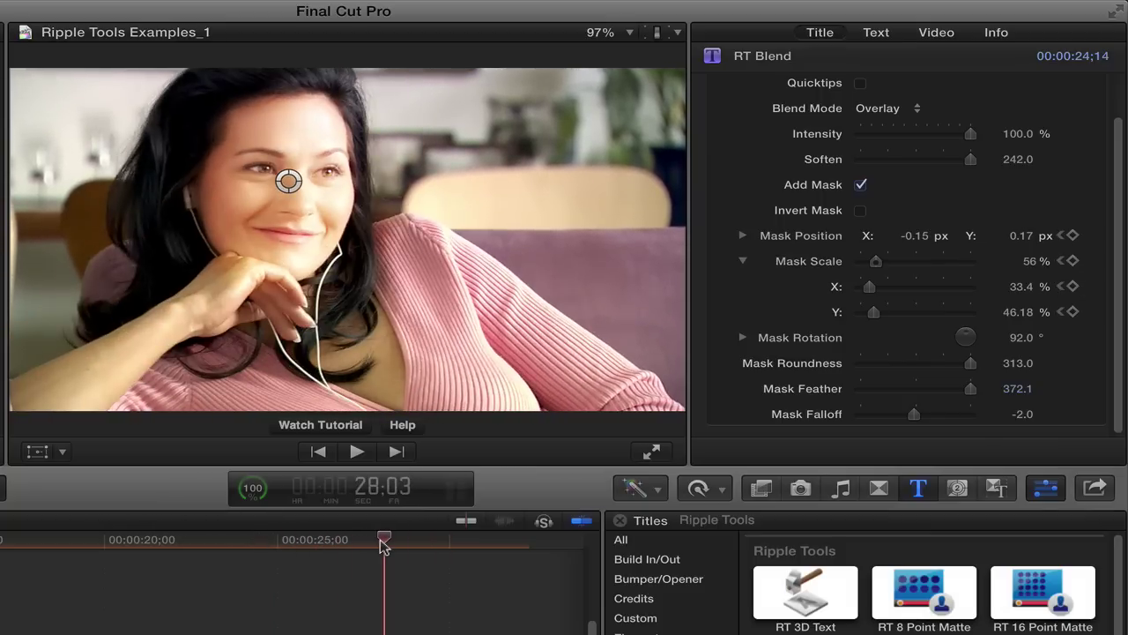